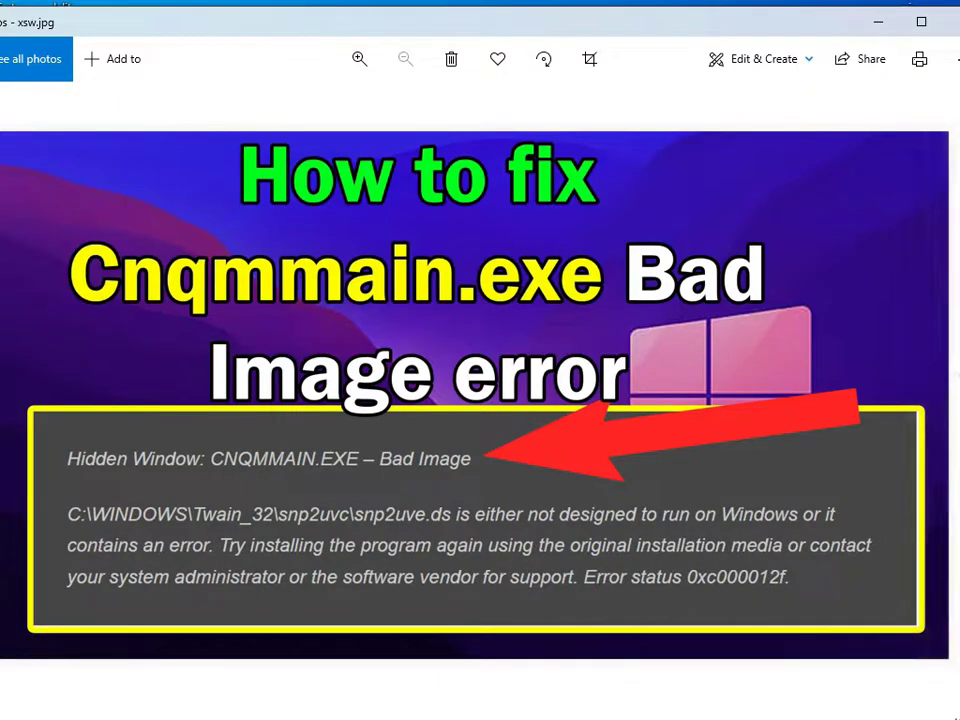
Switch from the Photos error screenshot to the Revo Uninstaller Canon Quick Menu web page in Chrome
click(626, 697)
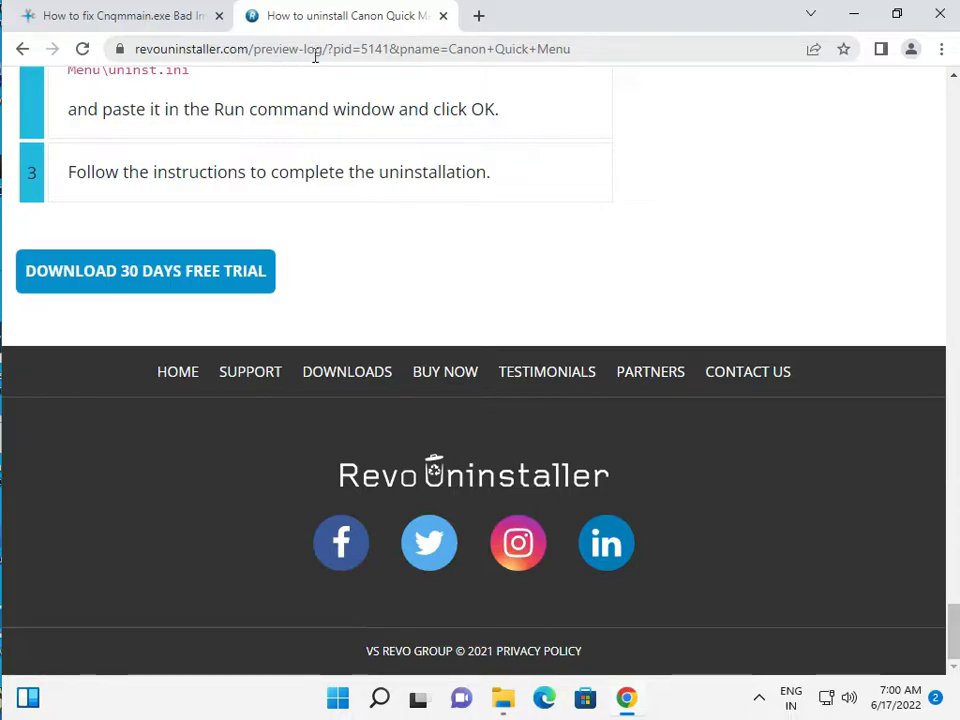
Download the Revo Uninstaller Pro 30-day free trial and set the installer to open when done
click(160, 280)
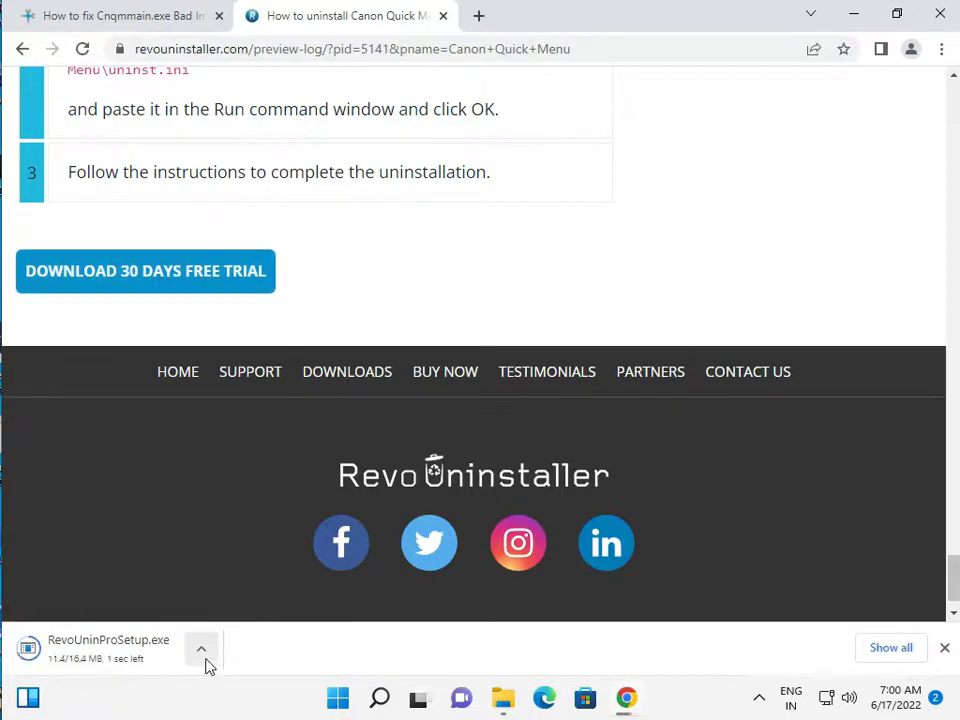
click(201, 651)
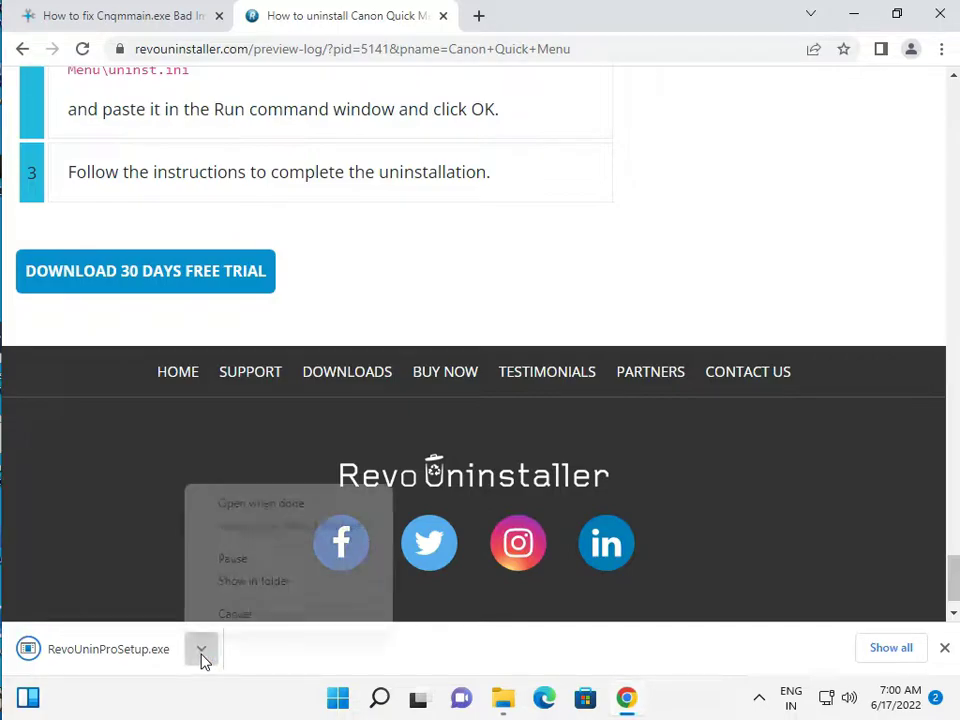
click(252, 507)
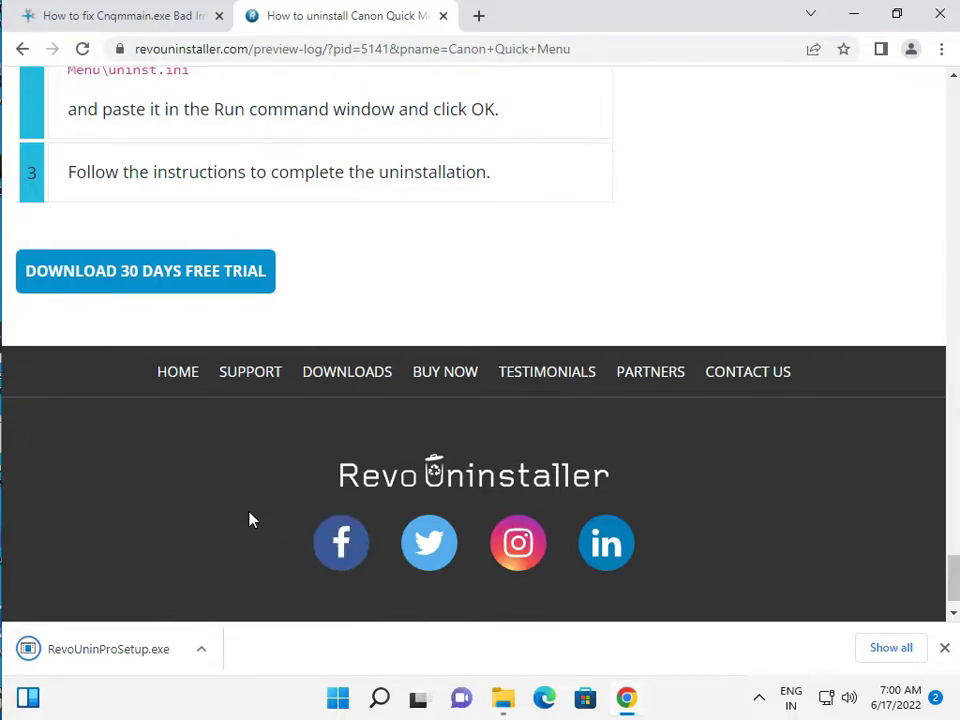
scroll(250, 518, up, 10)
scroll(250, 518, up, 10)
scroll(250, 510, up, 3)
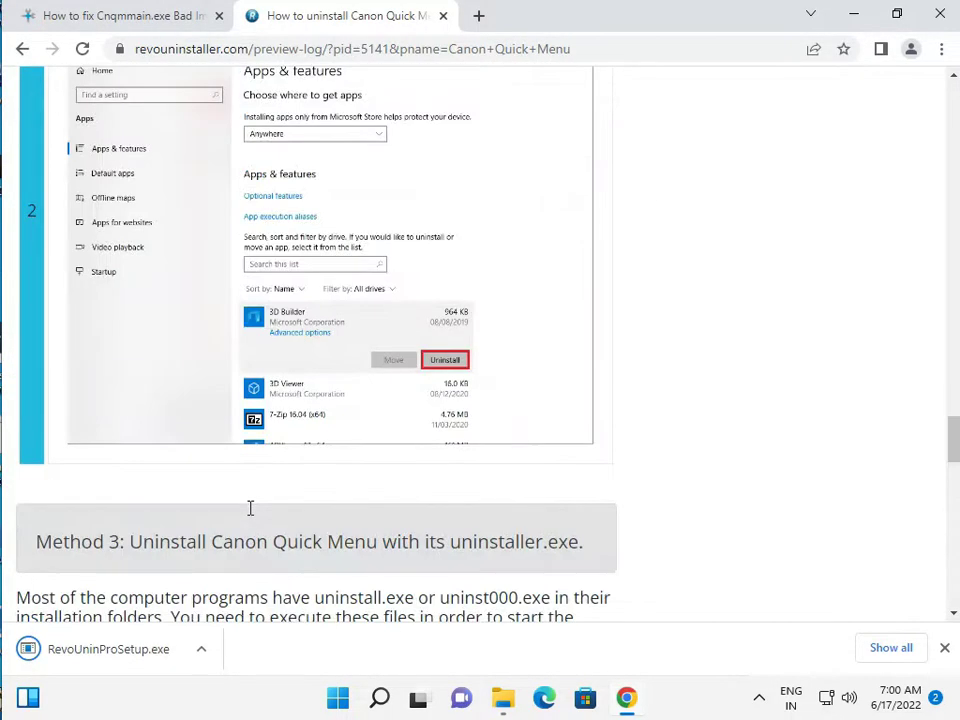
scroll(250, 508, up, 5)
scroll(240, 500, up, 5)
scroll(240, 498, up, 5)
scroll(240, 500, up, 5)
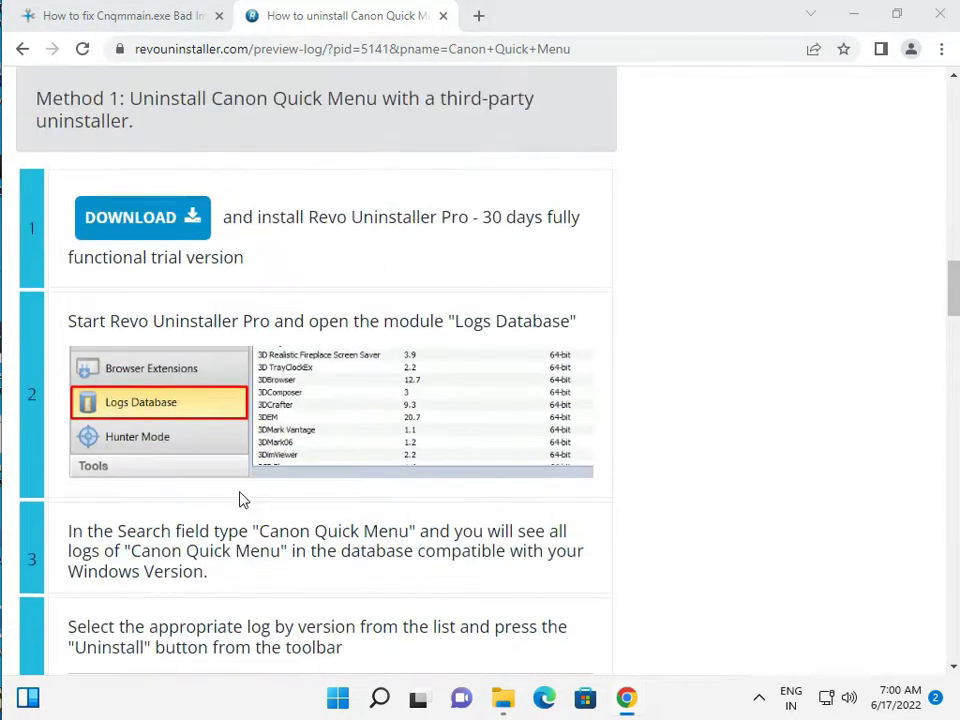
scroll(240, 500, up, 3)
scroll(242, 448, up, 10)
scroll(246, 424, up, 5)
scroll(240, 425, down, 5)
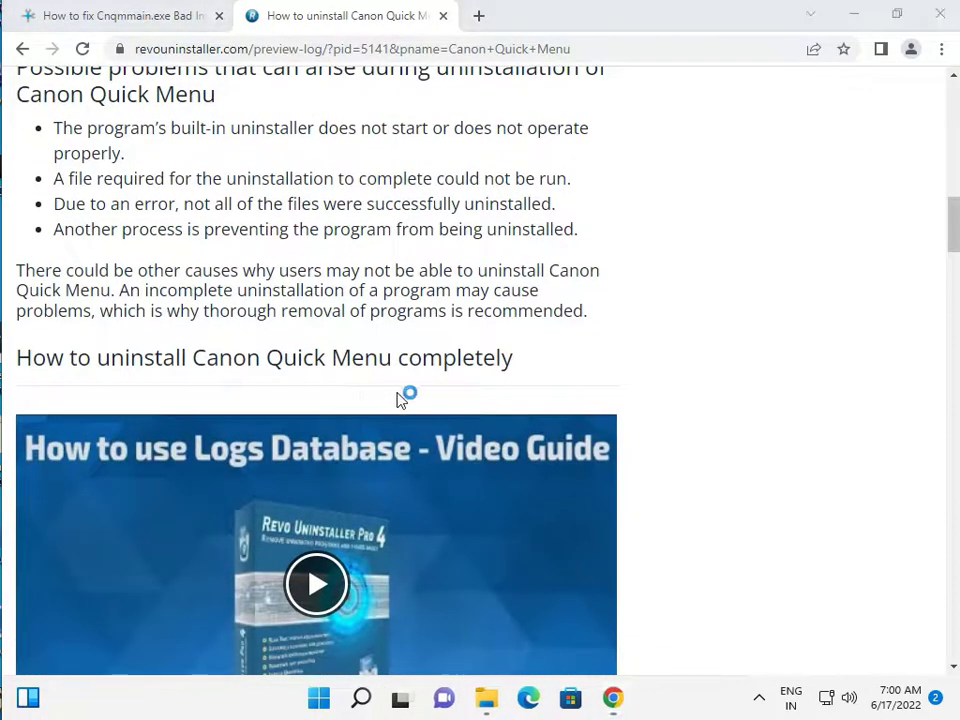
scroll(400, 395, up, 5)
scroll(400, 395, up, 10)
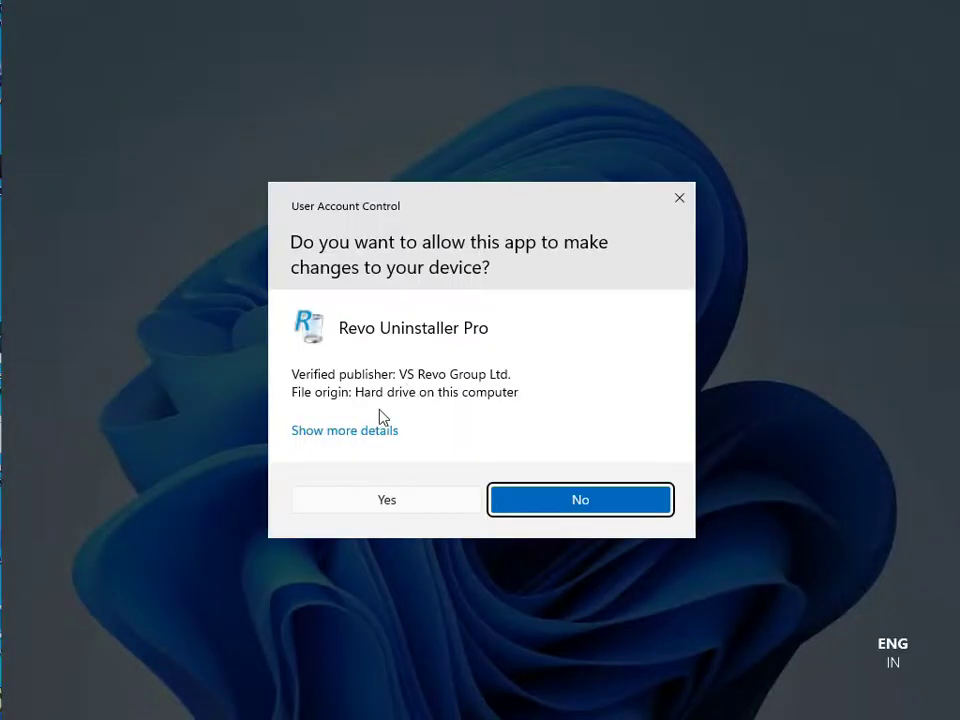
Allow the setup to run, clear the browser and Explorer windows away, and keep English
click(357, 507)
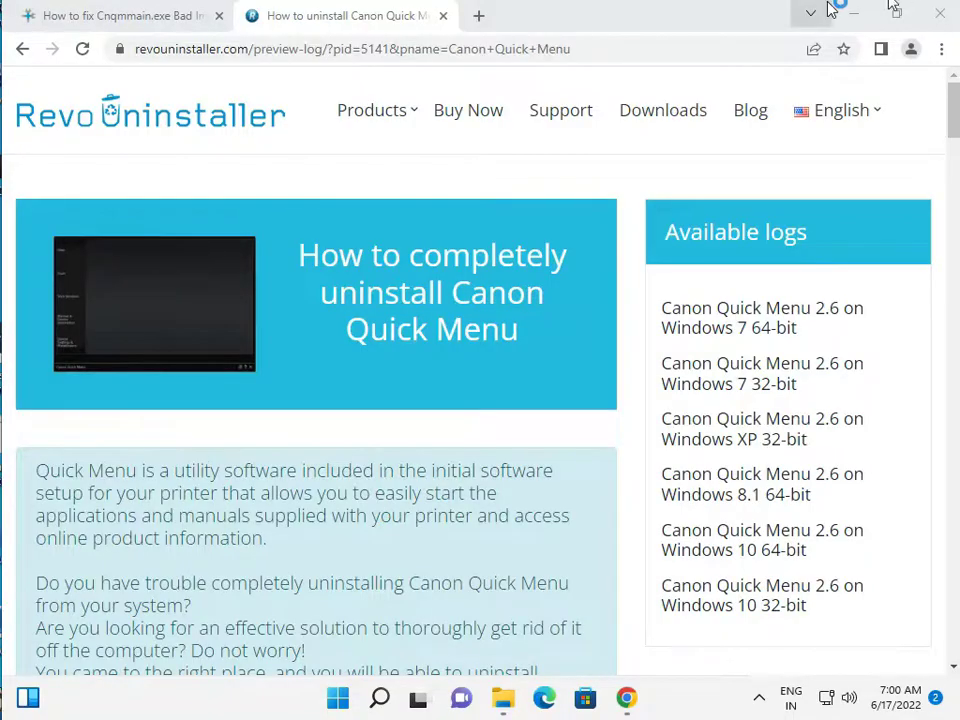
click(855, 15)
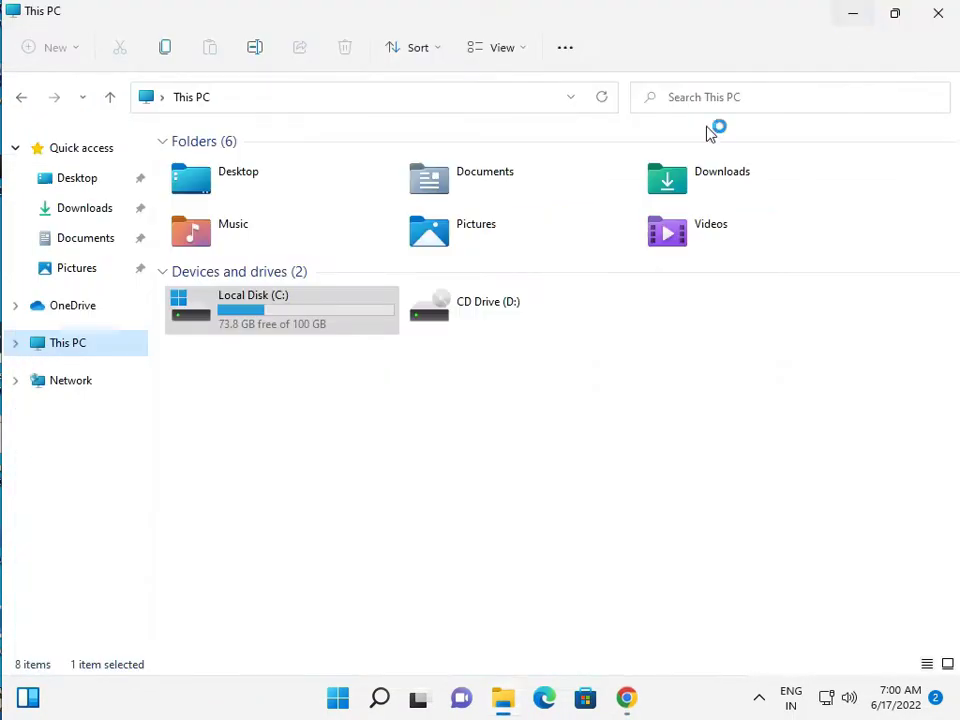
click(852, 15)
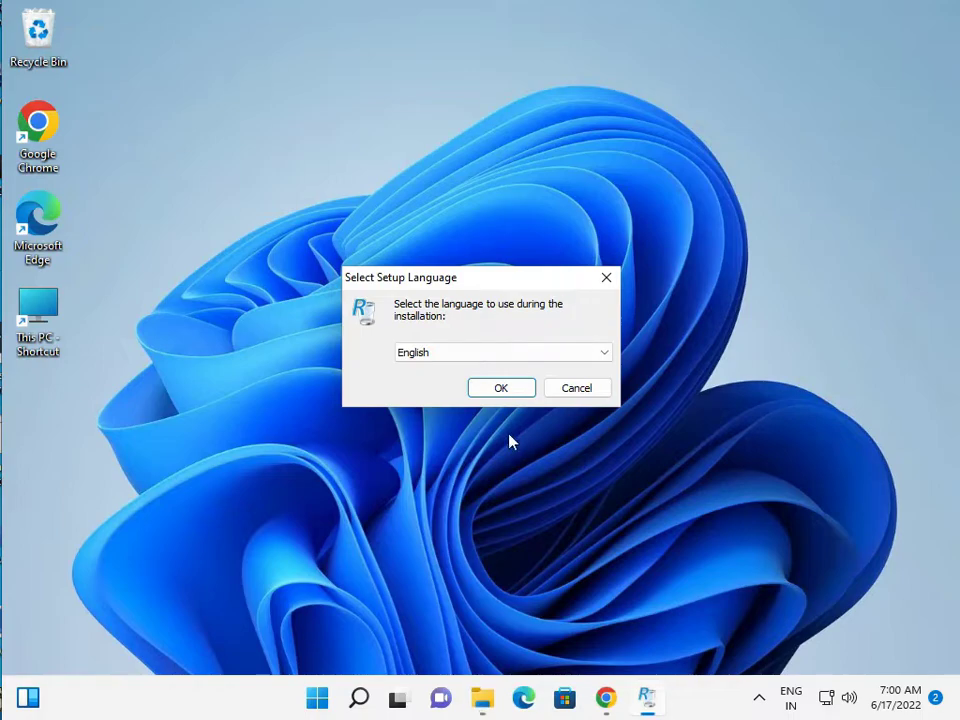
click(503, 388)
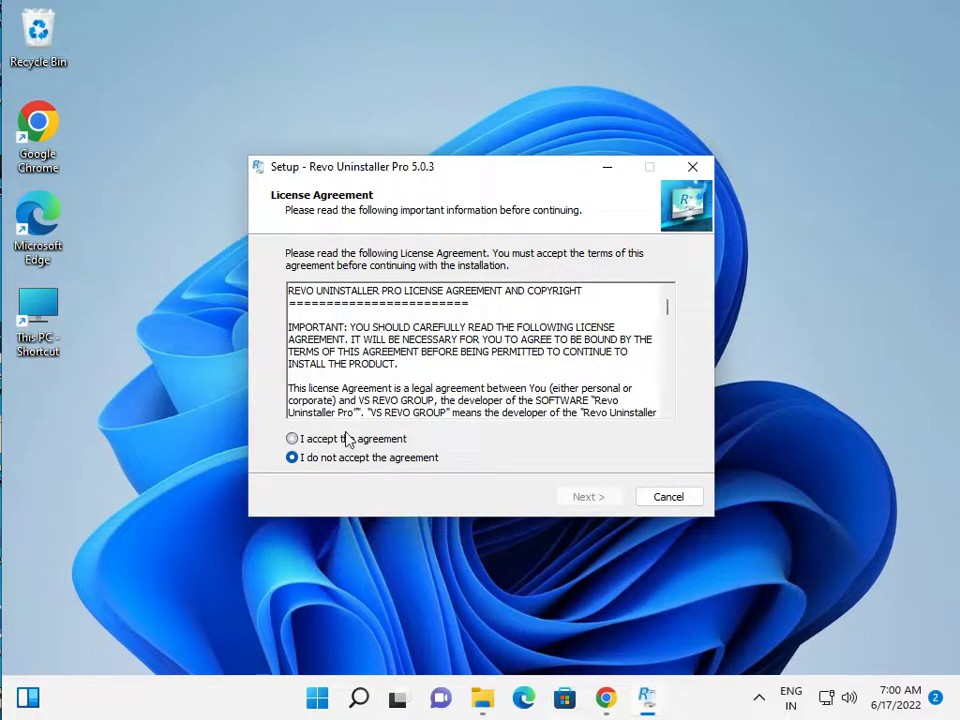
Accept the license, install to the default folder, and finish with Revo Uninstaller Pro launching
click(347, 440)
click(561, 495)
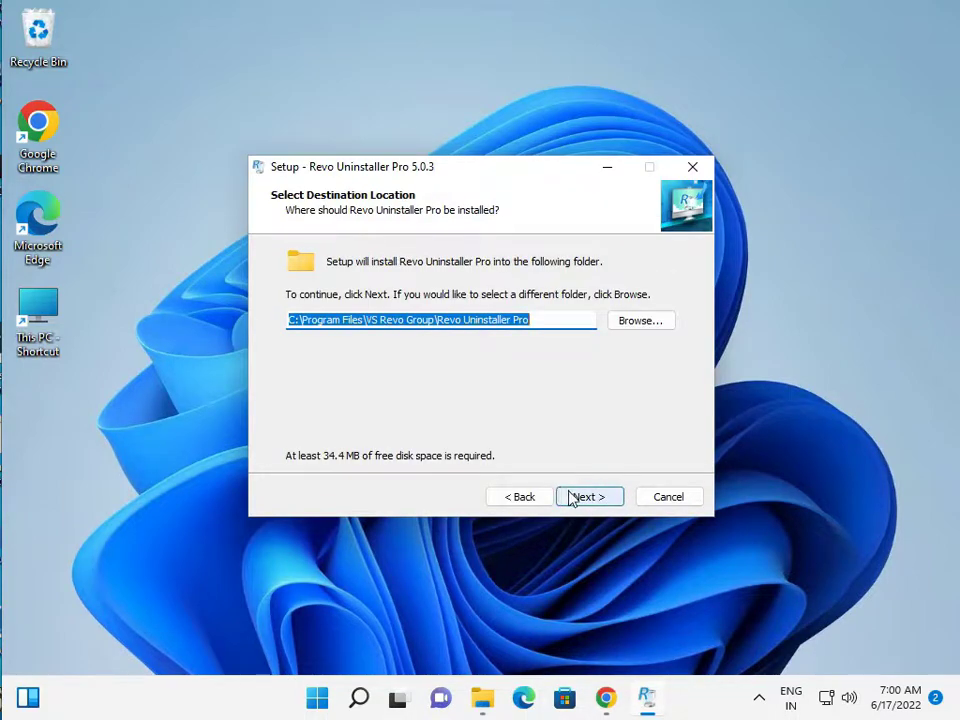
click(572, 497)
click(572, 497)
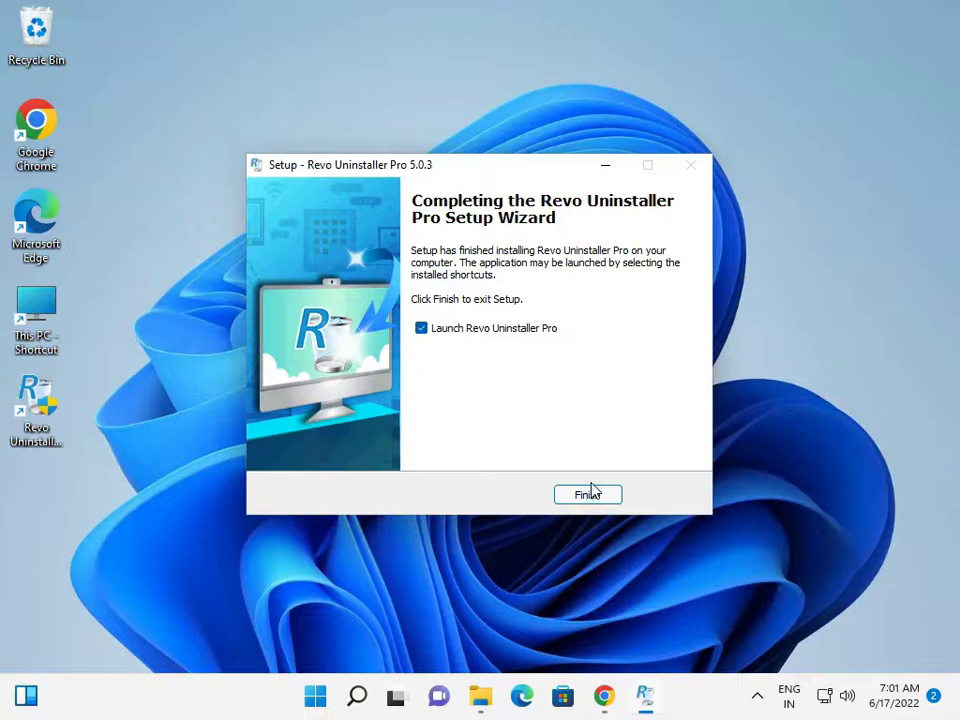
click(591, 497)
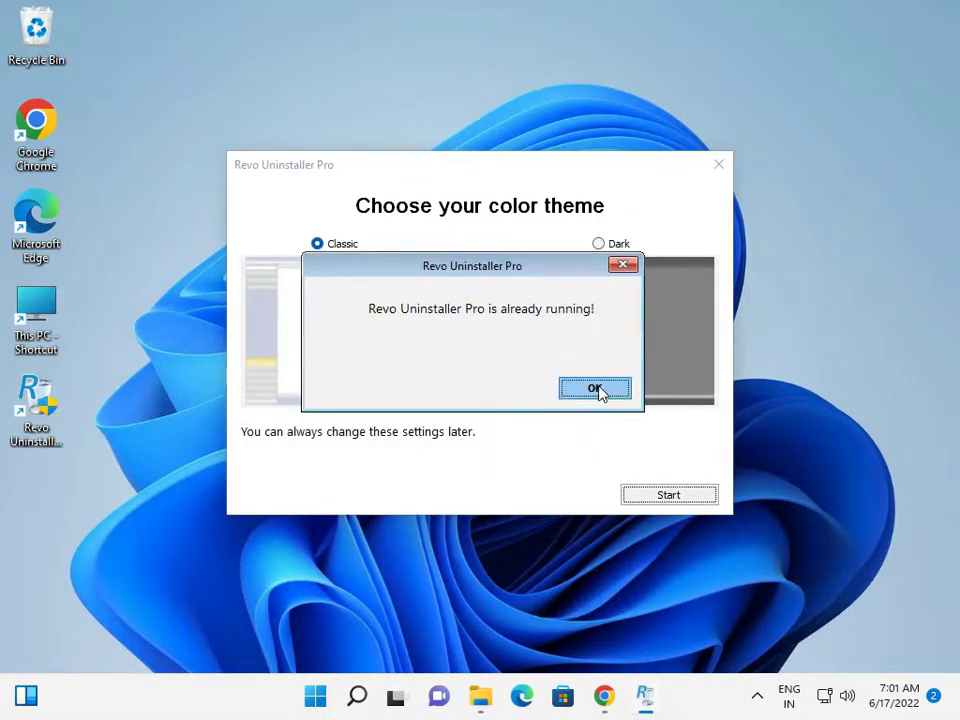
Dismiss the 'already running' notice and start Revo Uninstaller Pro with the Classic theme
click(602, 390)
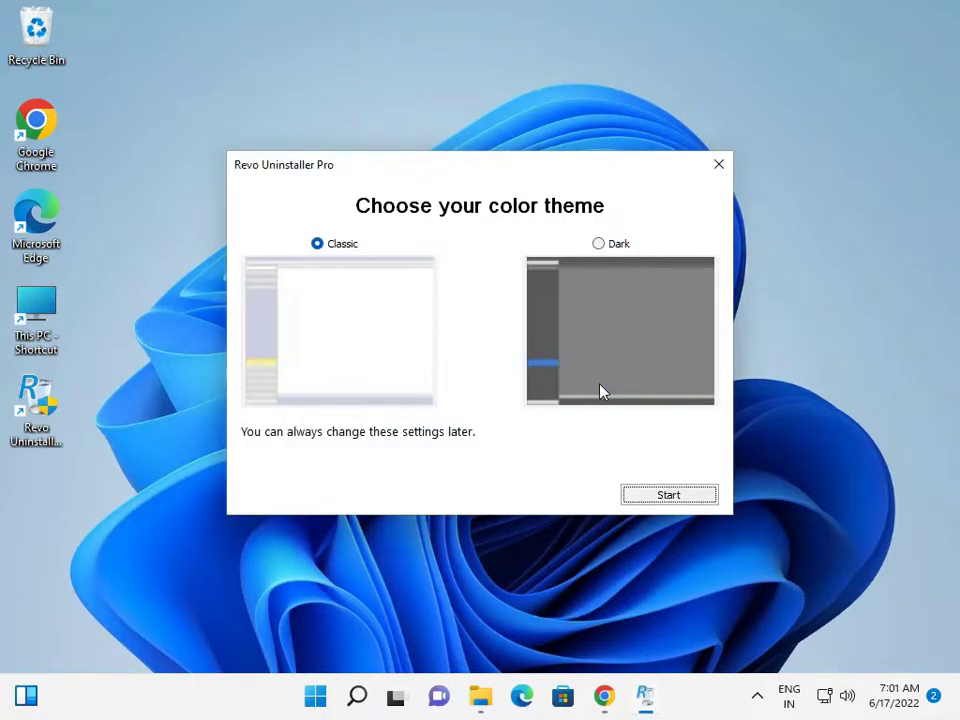
click(660, 496)
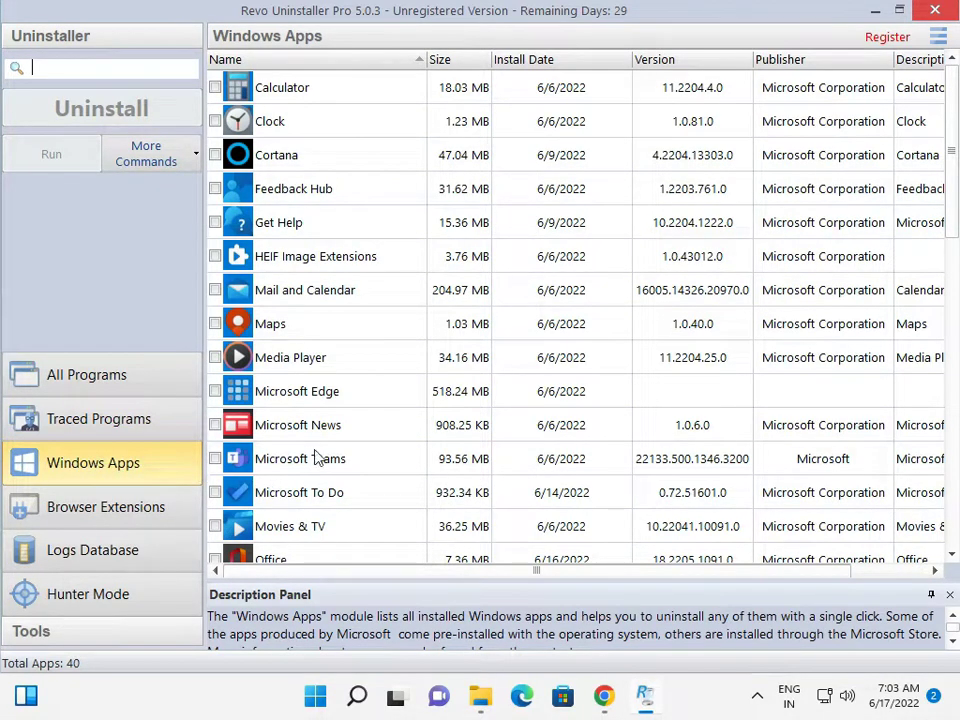
Tick Cortana and Feedback Hub in the Windows Apps list
scroll(320, 455, down, 9)
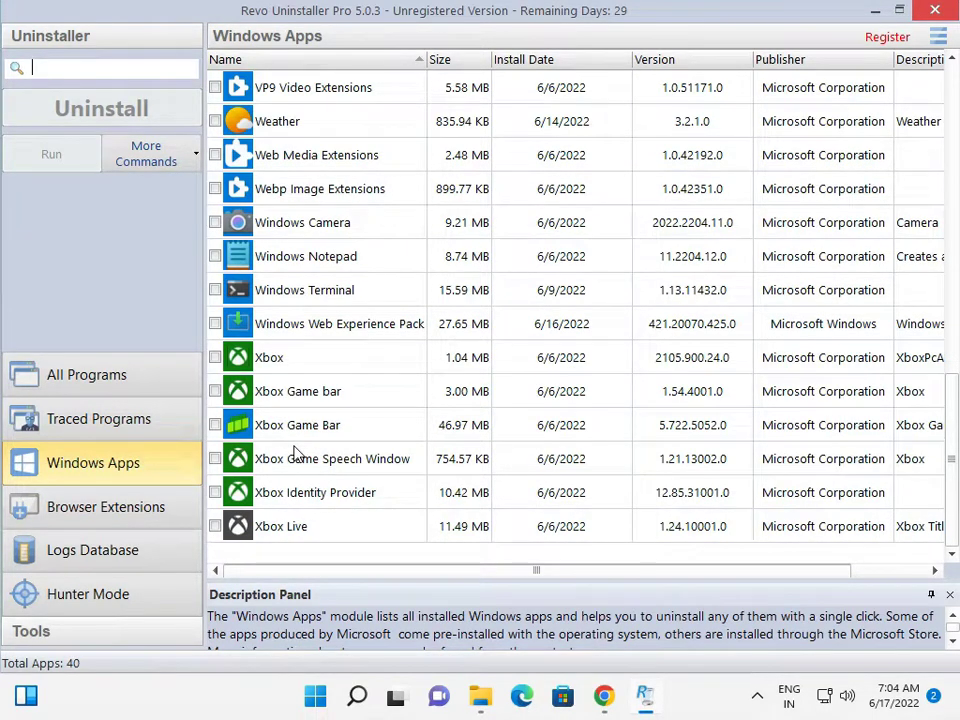
scroll(294, 454, up, 4)
scroll(297, 456, up, 2)
scroll(285, 440, up, 3)
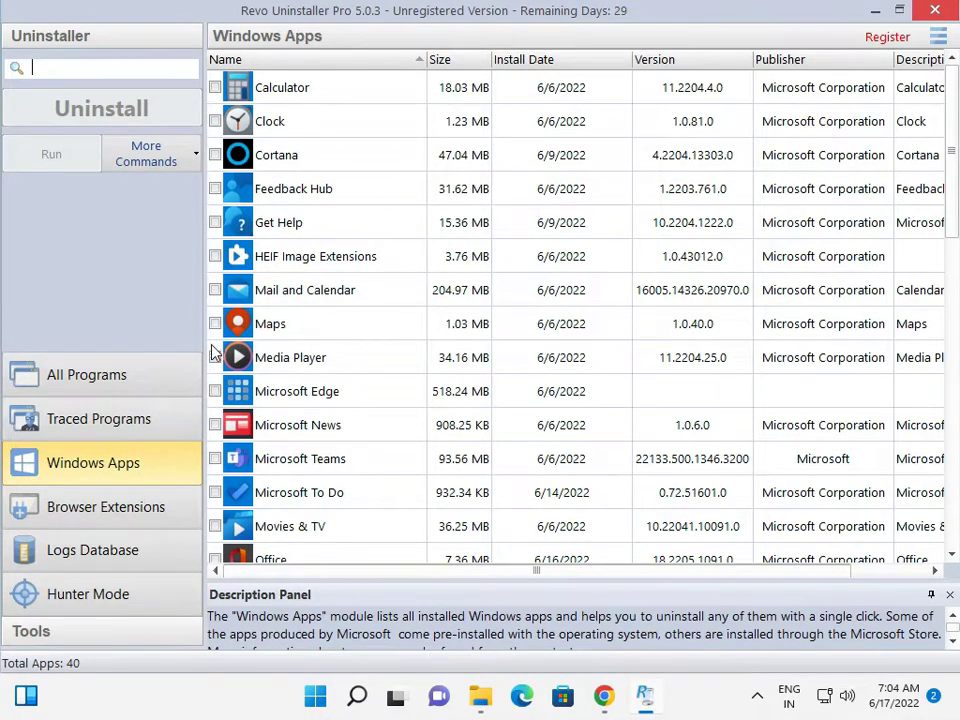
click(215, 157)
click(215, 189)
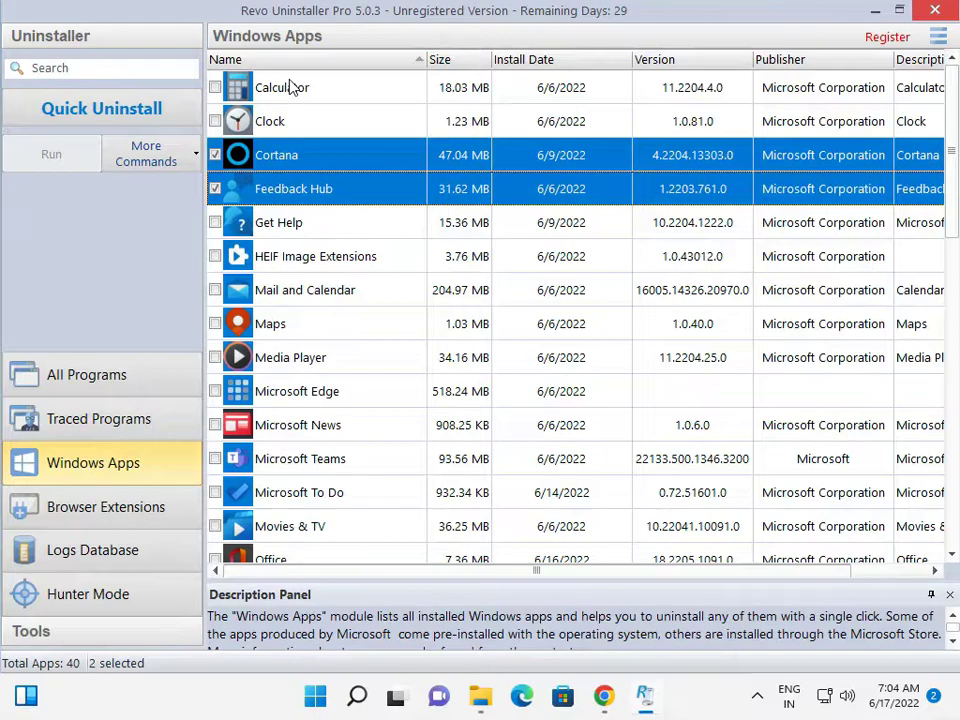
Tick the six Xbox apps: Xbox, both Game Bars, Speech Window, Identity Provider, Xbox Live
scroll(305, 145, down, 1)
scroll(305, 410, down, 2)
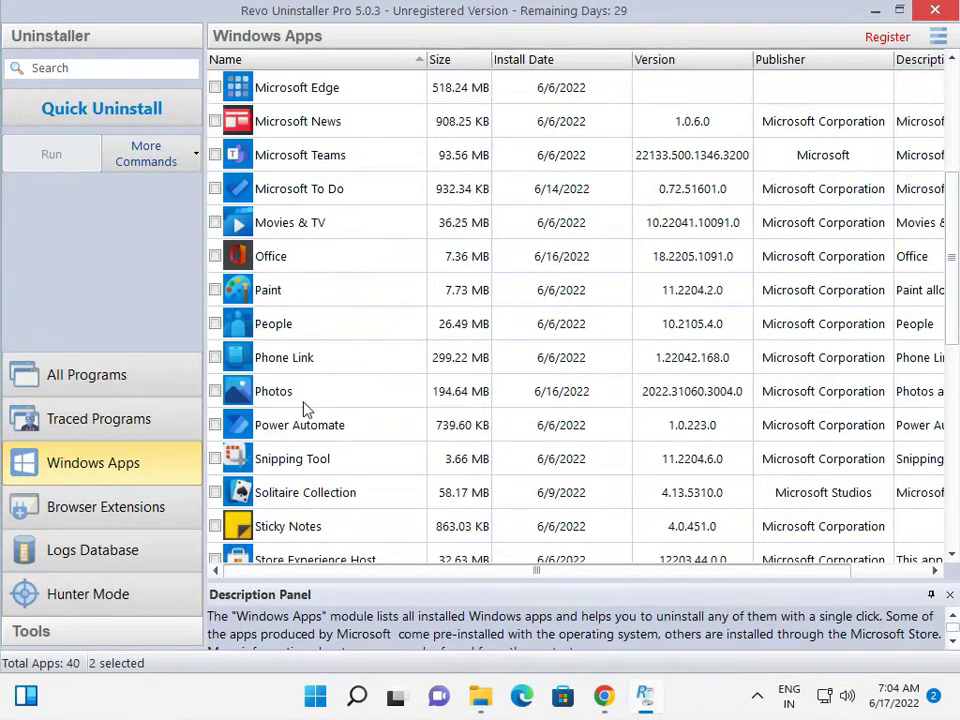
scroll(296, 398, down, 2)
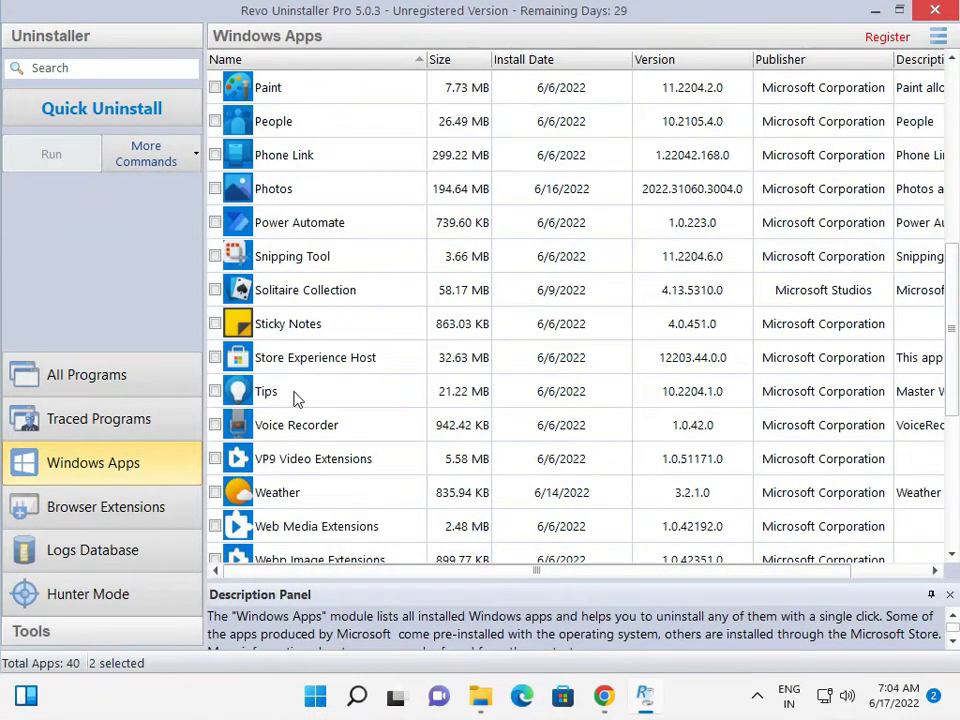
scroll(362, 425, down, 3)
scroll(362, 425, down, 1)
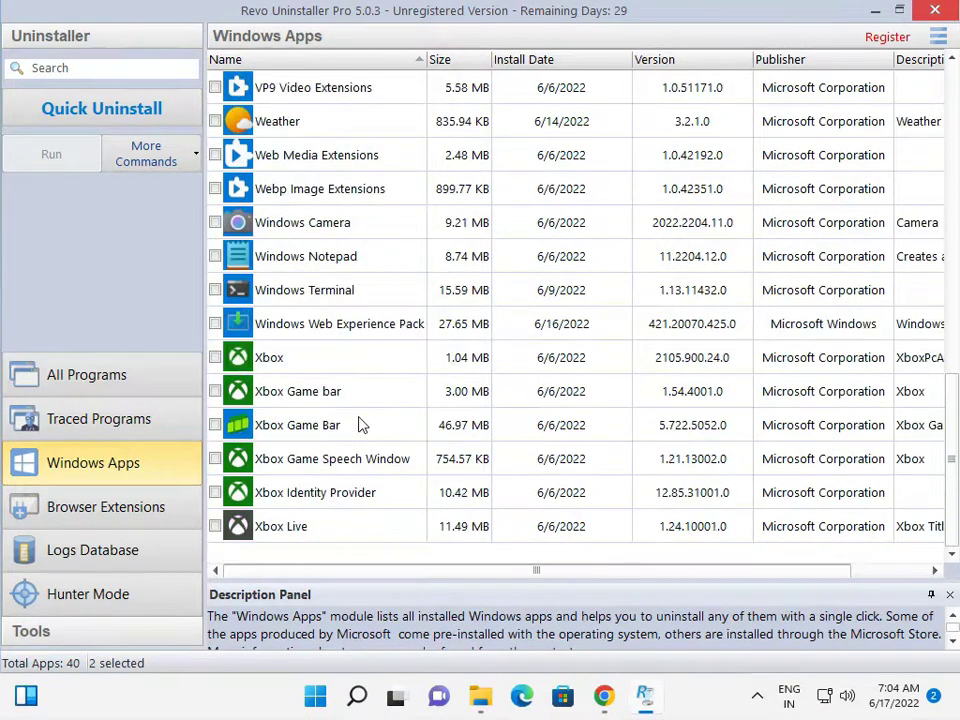
click(216, 358)
click(215, 391)
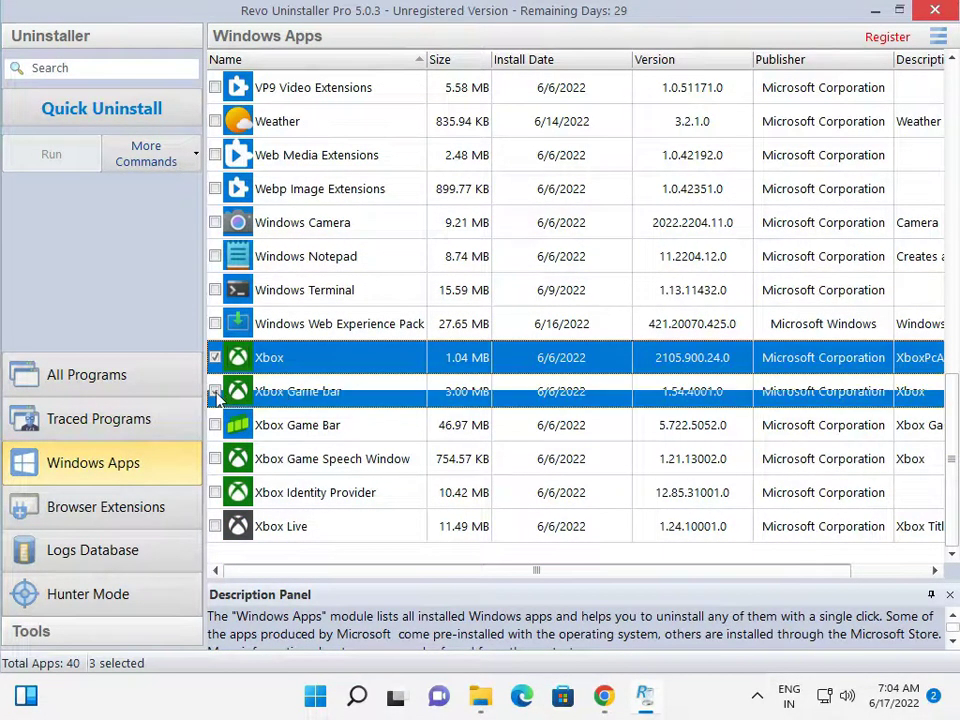
click(215, 425)
click(215, 459)
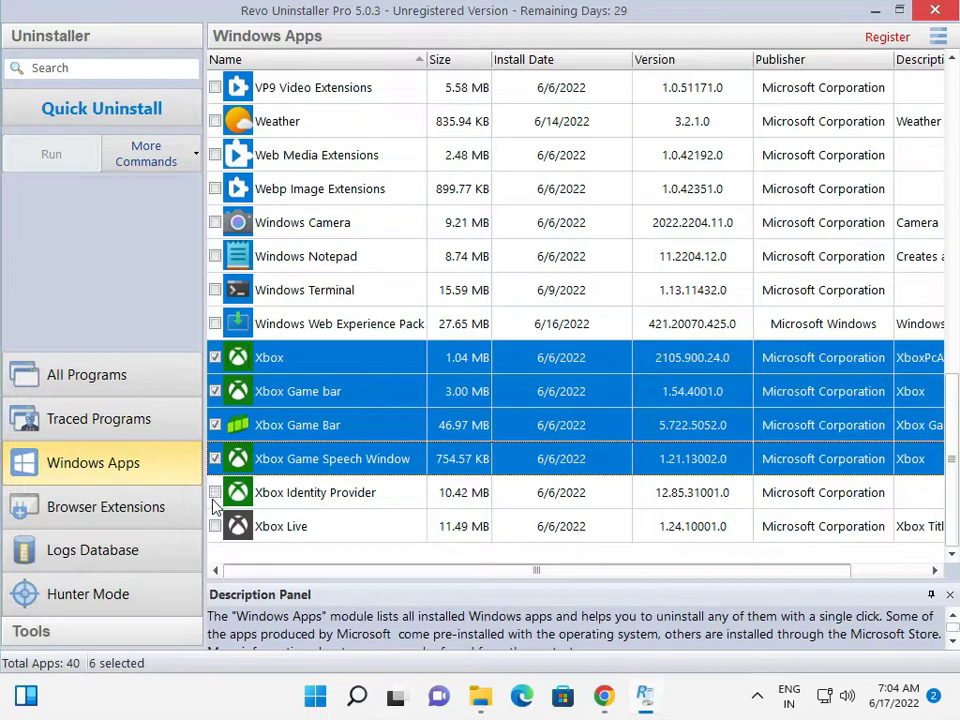
click(215, 492)
click(215, 526)
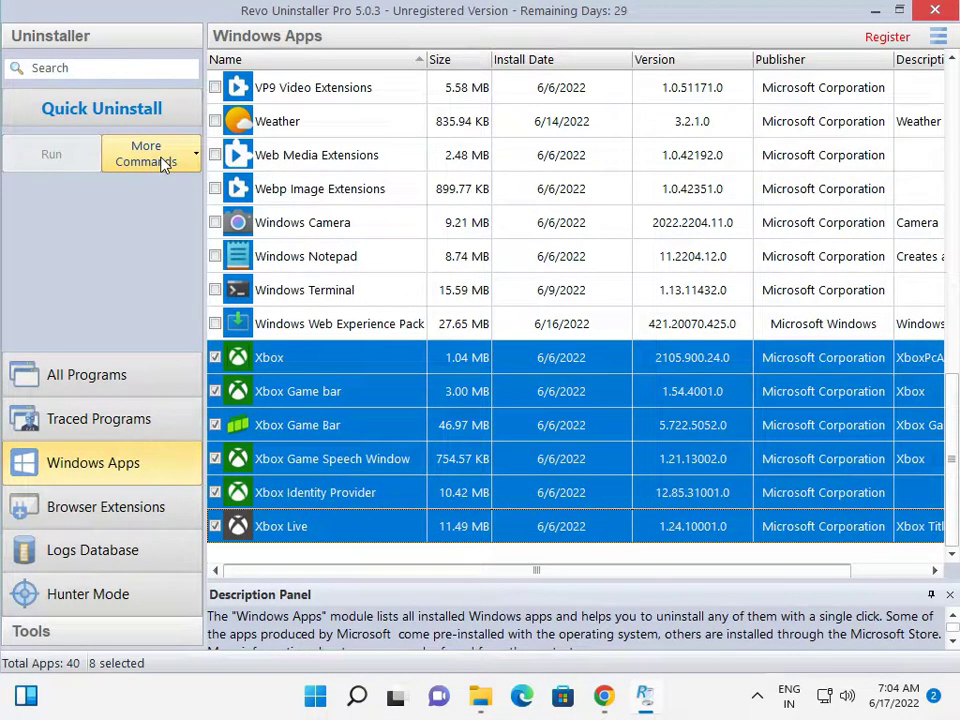
Quick Uninstall the eight checked apps with restore point and registry backup unticked
click(155, 118)
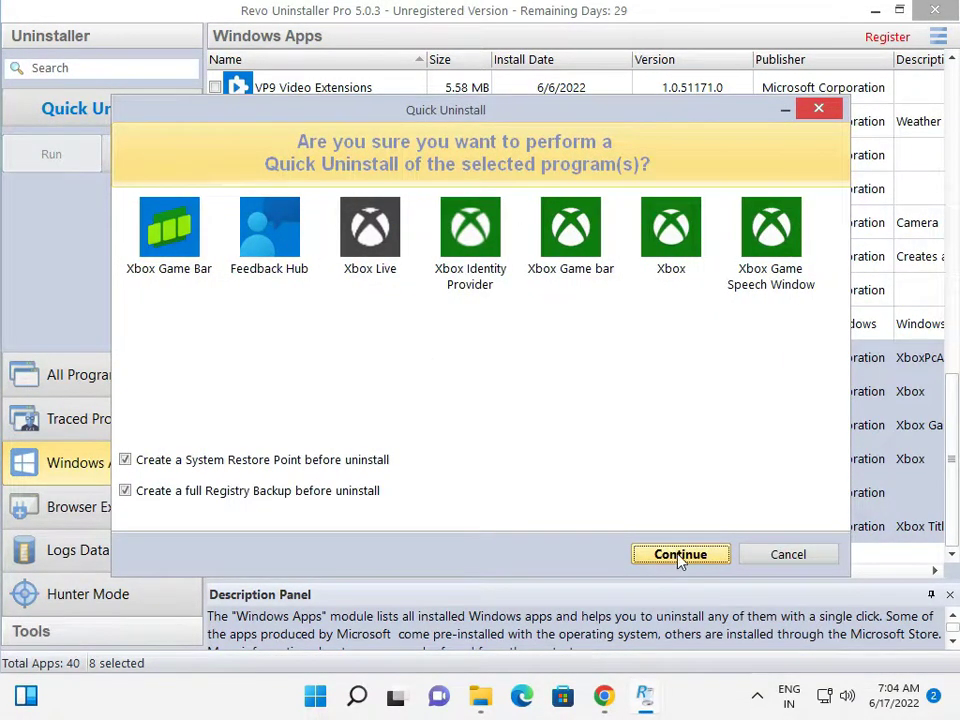
click(200, 493)
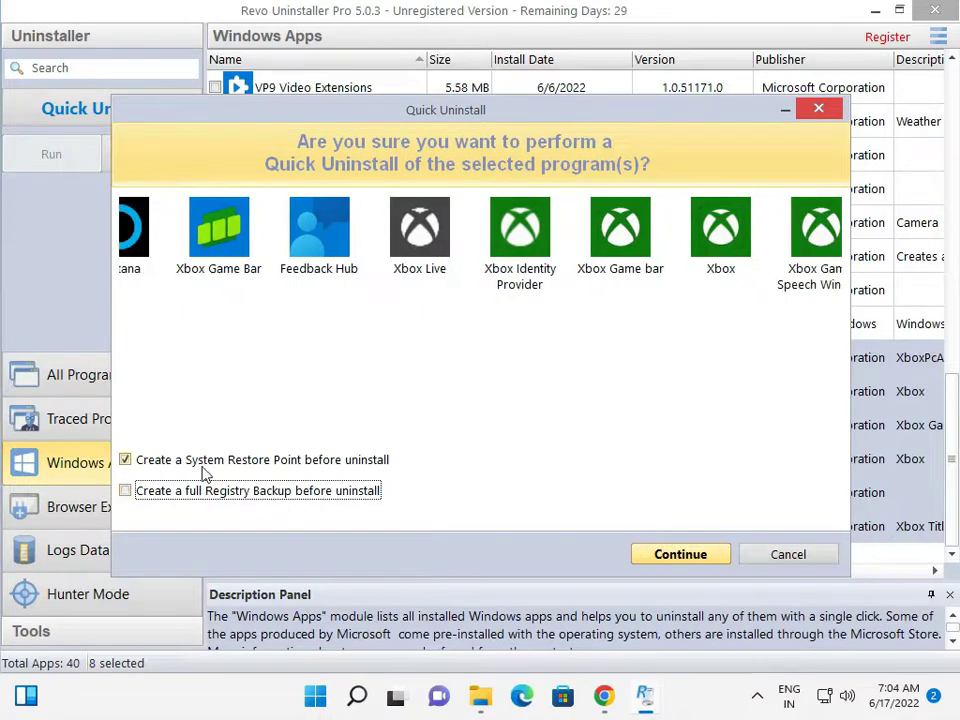
click(204, 464)
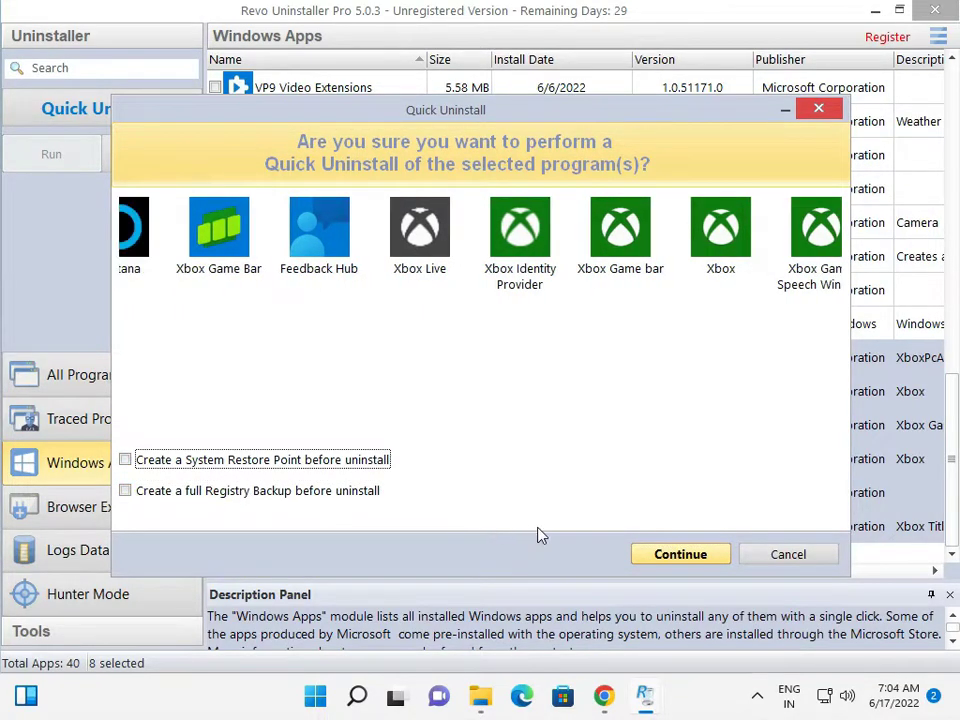
click(652, 563)
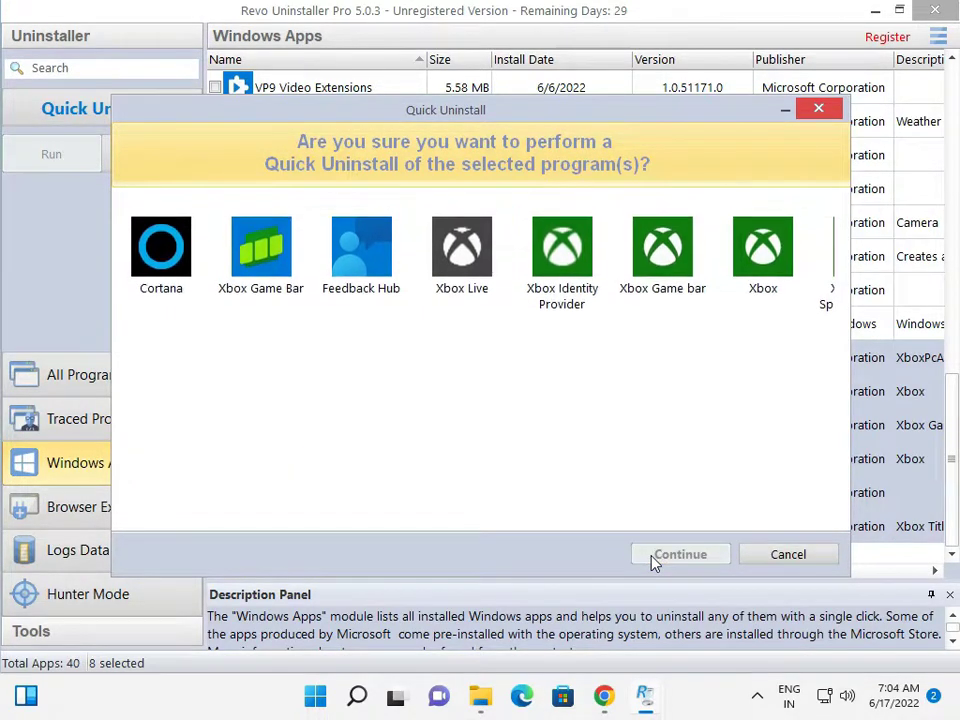